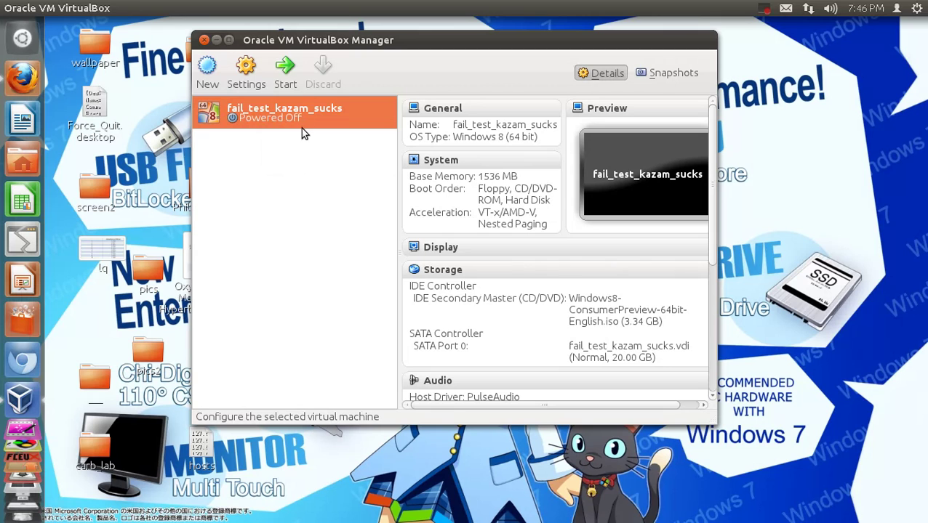
Step: Start a new machine named kazam_really_sucks with version Windows 8 (64 bit)
{"action": "key", "text": "ctrl+s"}
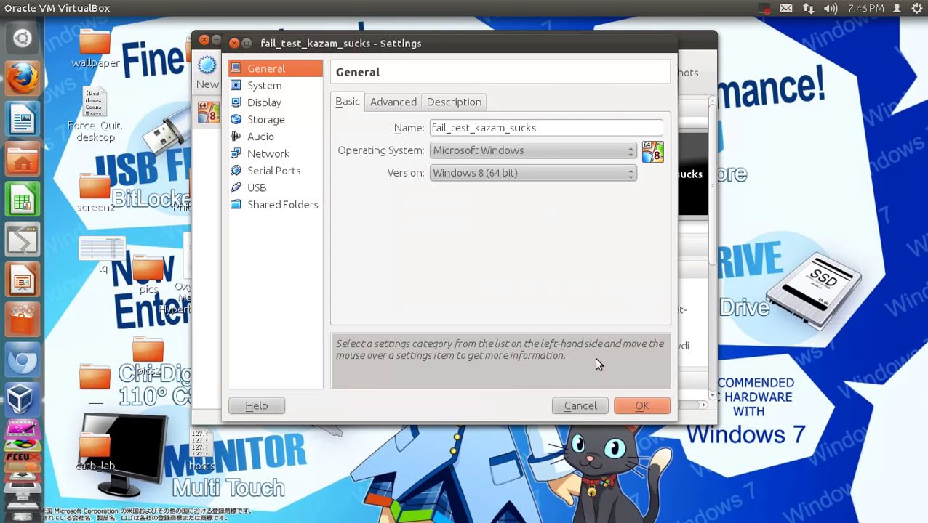
{"action": "left_click", "coordinate": [593, 405]}
{"action": "left_click", "coordinate": [202, 72]}
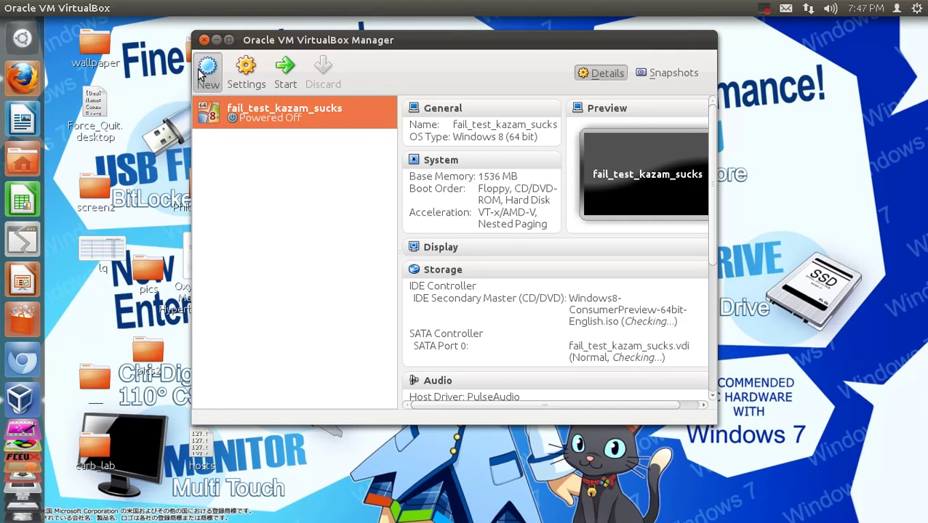
{"action": "left_click", "coordinate": [590, 329]}
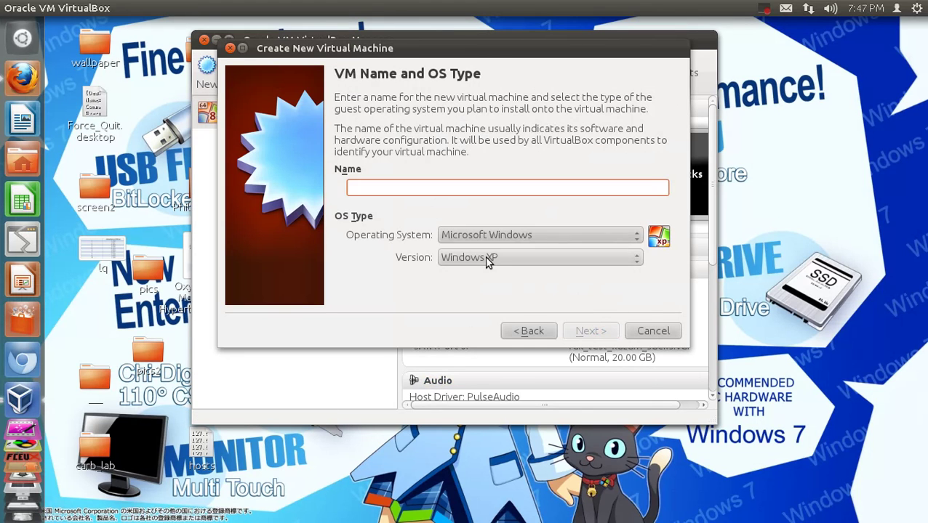
{"action": "left_click", "coordinate": [486, 258]}
{"action": "left_click", "coordinate": [484, 429]}
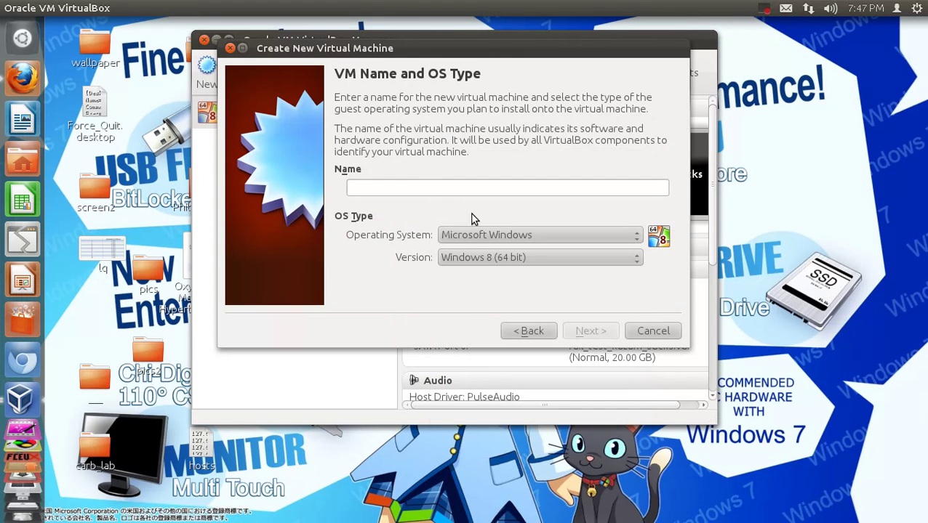
{"action": "left_click", "coordinate": [449, 186]}
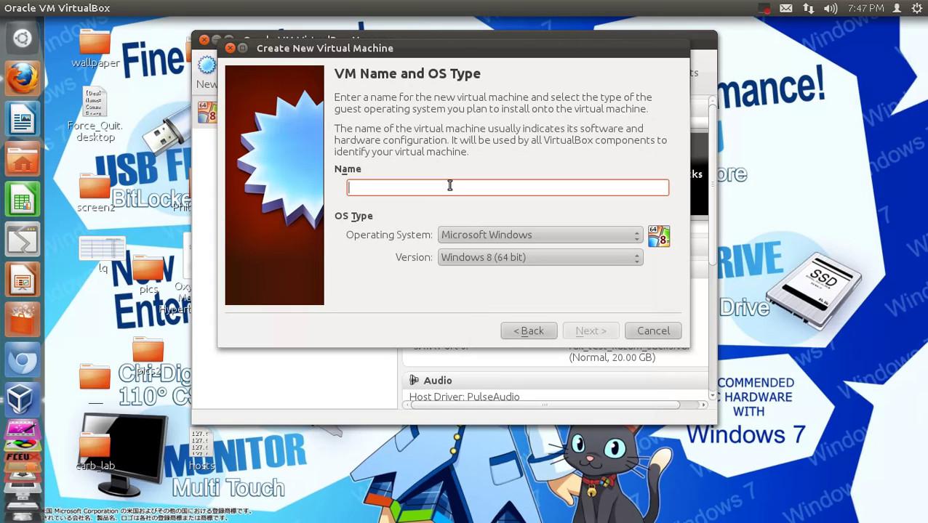
{"action": "type", "text": "kazam_"}
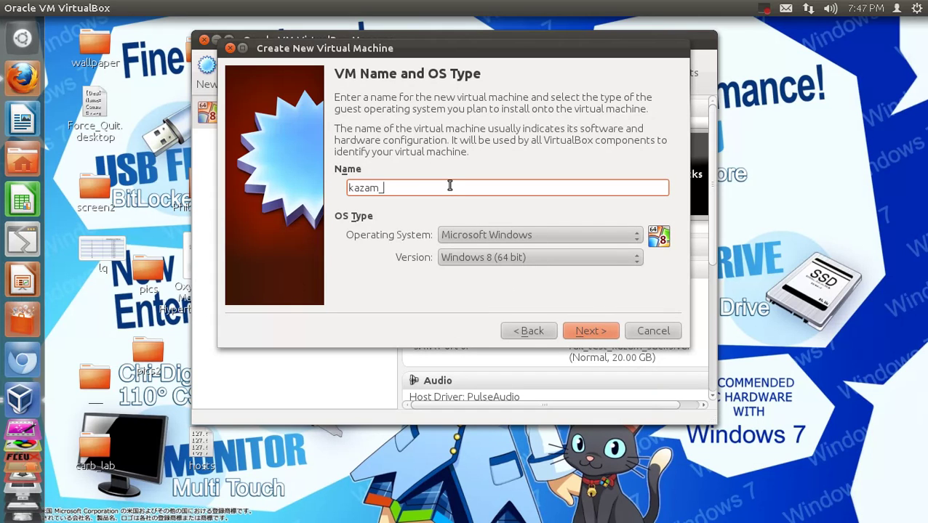
{"action": "type", "text": "really_sucks"}
Step: Keep default memory, add a dynamically allocated 20.00 GB disk, and create the machine
{"action": "left_click", "coordinate": [610, 337]}
{"action": "left_click", "coordinate": [610, 336]}
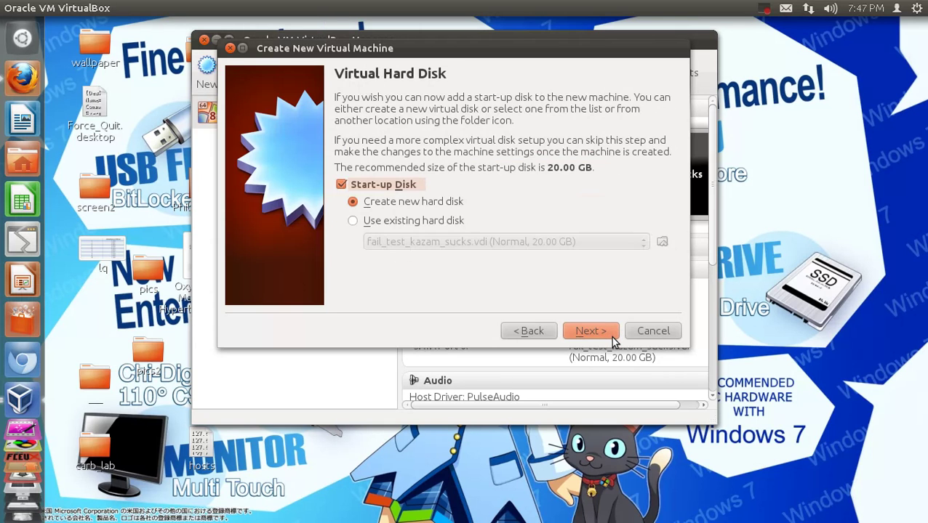
{"action": "left_click", "coordinate": [610, 337]}
{"action": "left_click", "coordinate": [610, 356]}
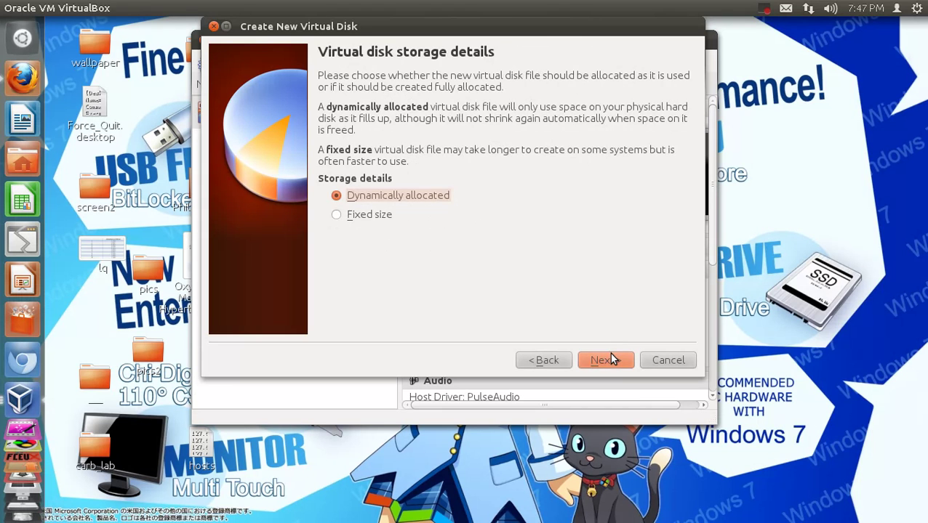
{"action": "left_click", "coordinate": [610, 356]}
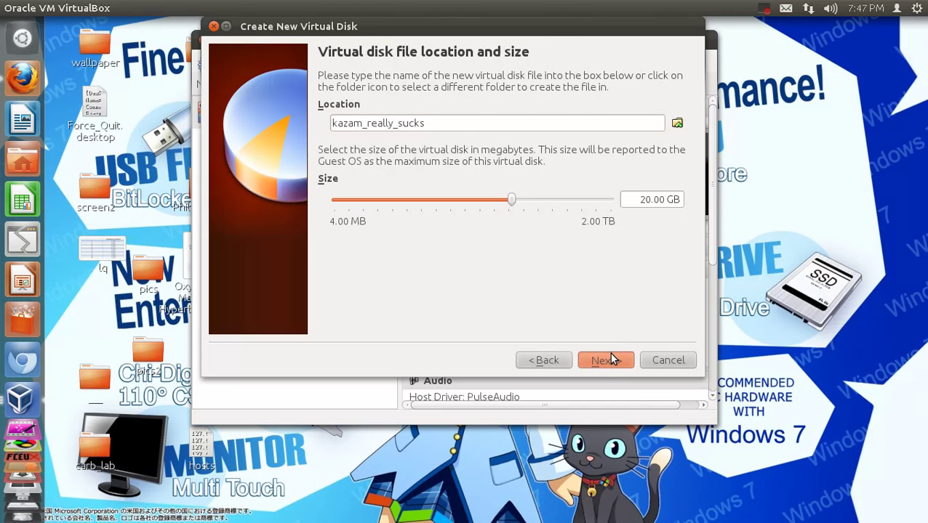
{"action": "left_click", "coordinate": [611, 356]}
{"action": "left_click", "coordinate": [612, 358]}
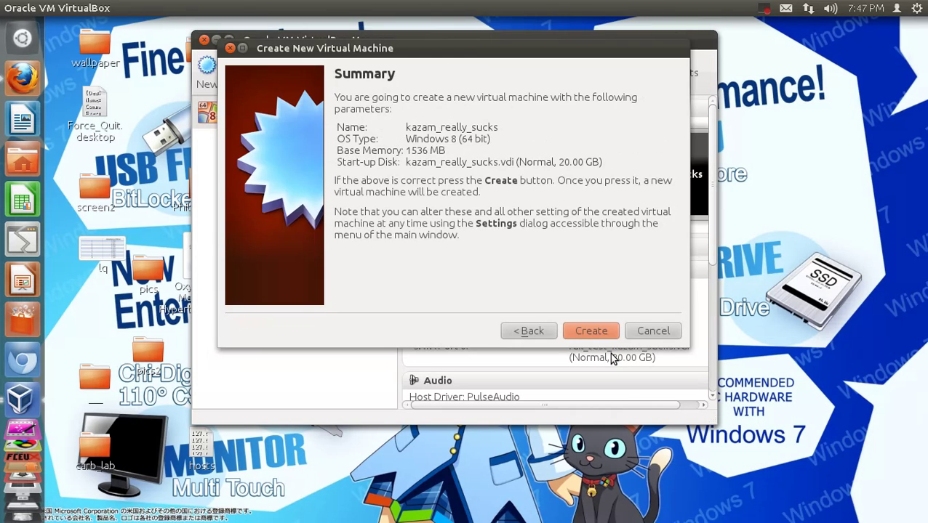
{"action": "left_click", "coordinate": [585, 333]}
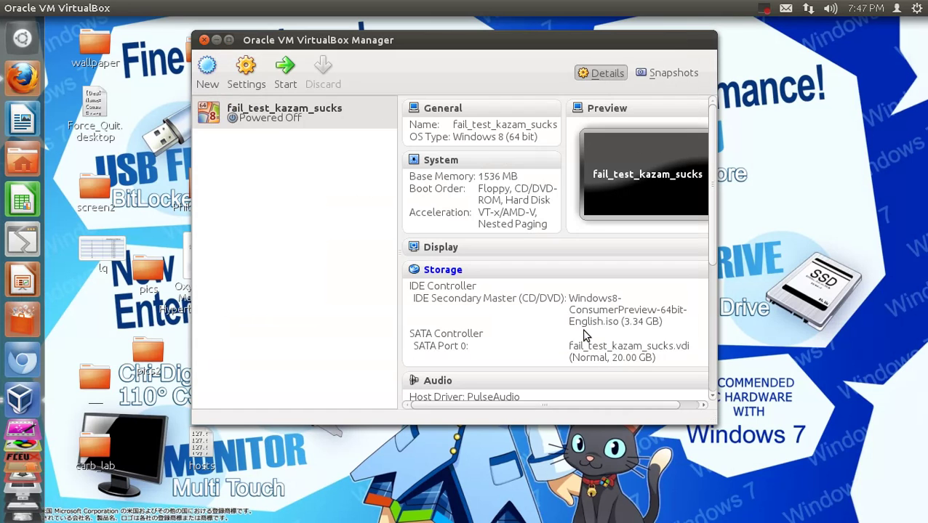
Step: Boot kazam_really_sucks using Windows8-ConsumerPreview-64bit-English.iso as the installation disc
{"action": "left_click", "coordinate": [282, 69]}
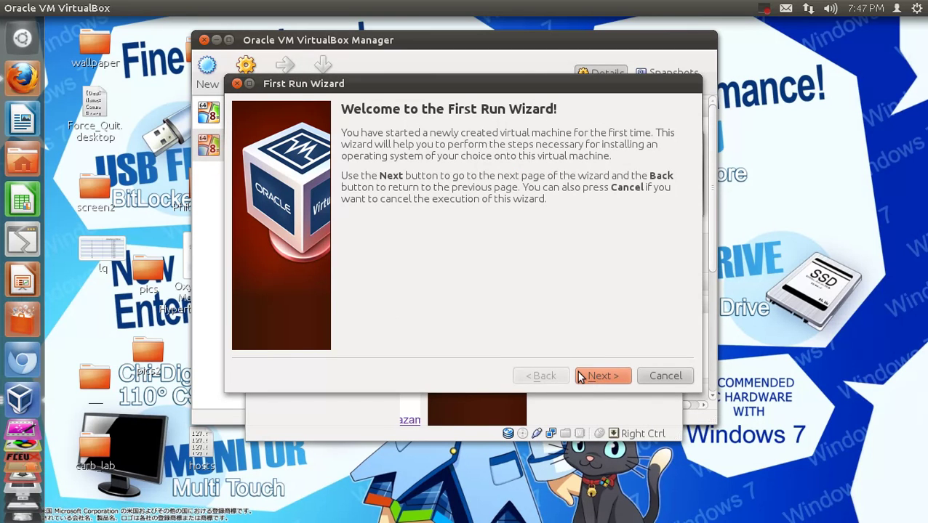
{"action": "left_click", "coordinate": [590, 378]}
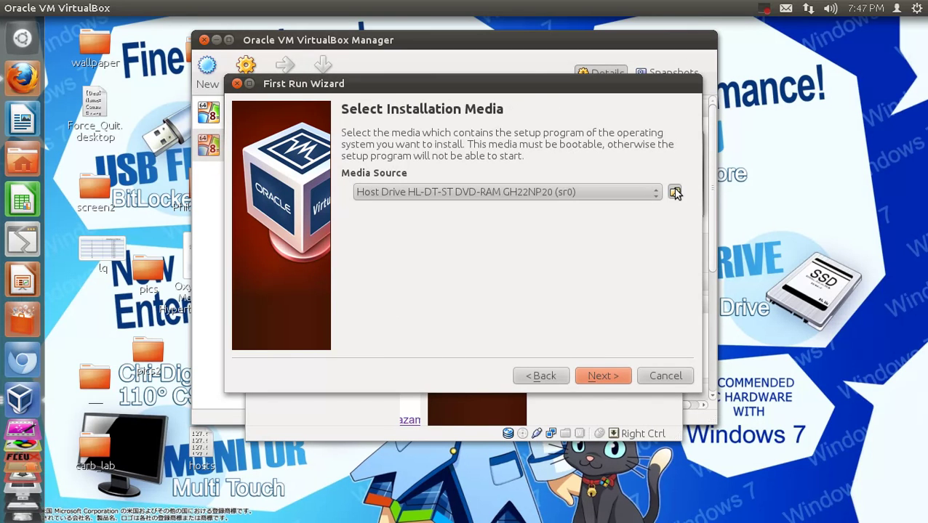
{"action": "left_click", "coordinate": [674, 192]}
{"action": "left_click", "coordinate": [327, 164]}
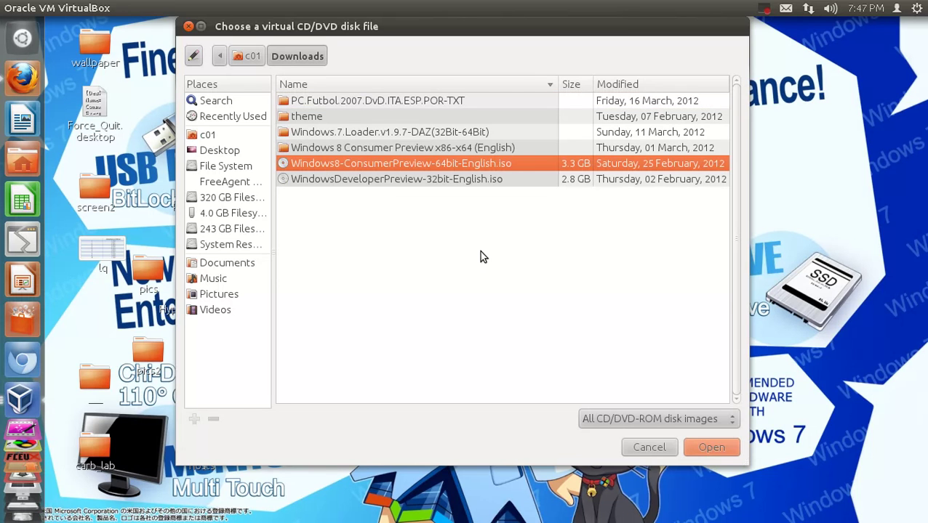
{"action": "left_click", "coordinate": [711, 448]}
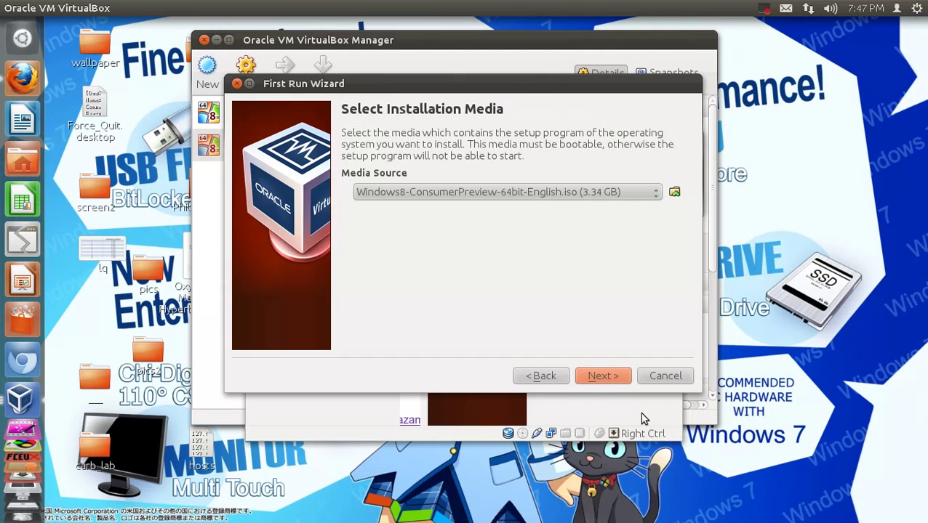
{"action": "left_click", "coordinate": [601, 380]}
{"action": "left_click", "coordinate": [600, 379]}
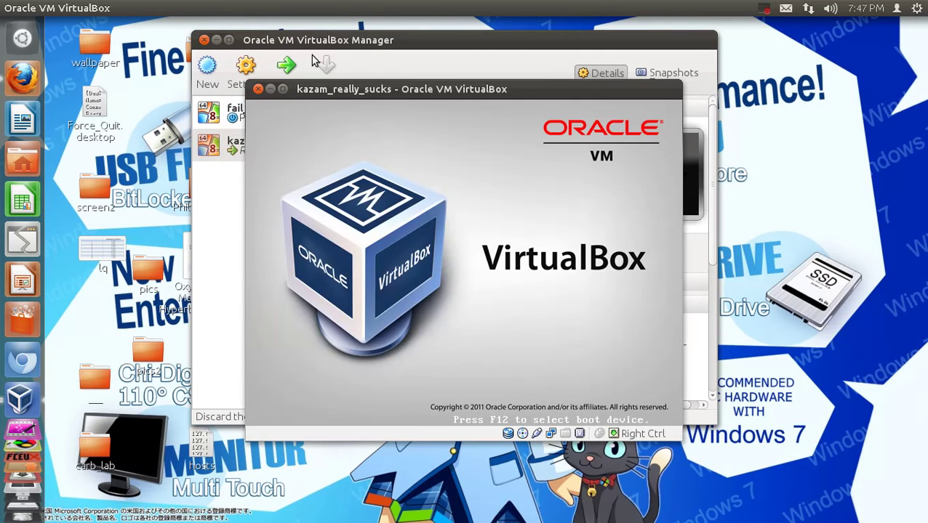
Step: Open manga pages 7, 8 and 10 in new Firefox tabs, then bring the Windows 8 VM forward
{"action": "left_click", "coordinate": [17, 88]}
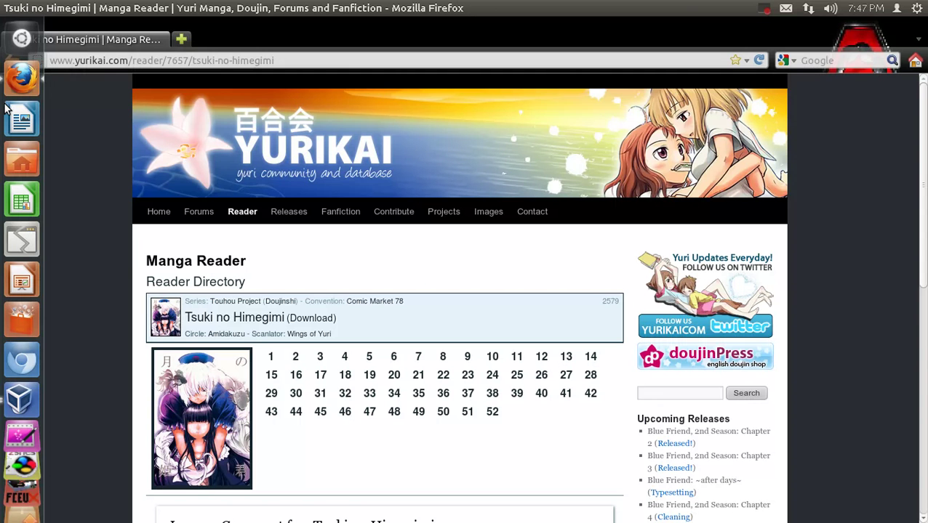
{"action": "scroll", "coordinate": [184, 336], "scroll_direction": "down", "scroll_amount": 1}
{"action": "scroll", "coordinate": [184, 335], "scroll_direction": "down", "scroll_amount": 1}
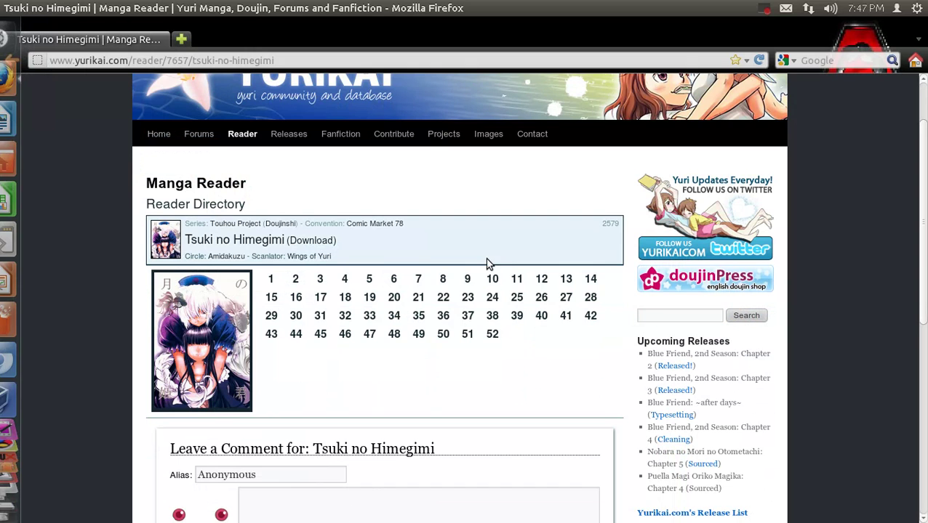
{"action": "right_click", "coordinate": [429, 284]}
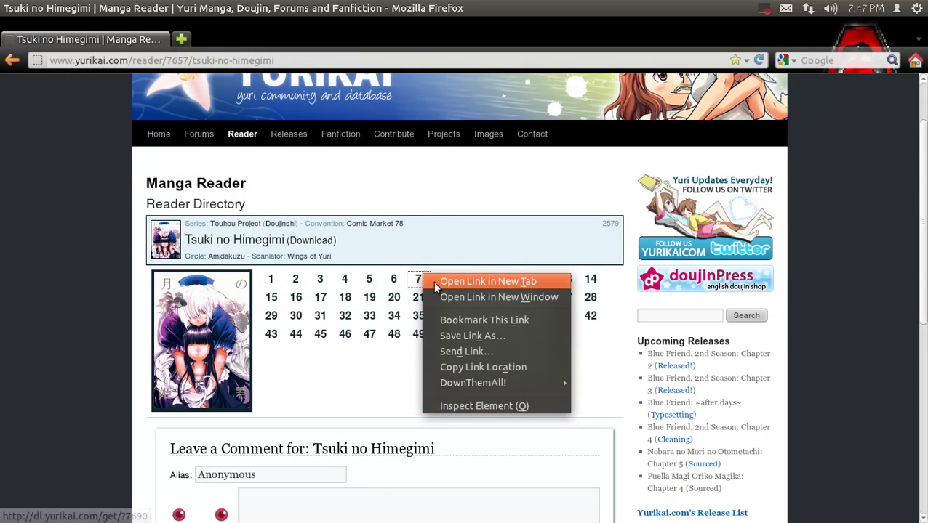
{"action": "left_click", "coordinate": [451, 290]}
{"action": "right_click", "coordinate": [442, 287]}
{"action": "left_click", "coordinate": [460, 295]}
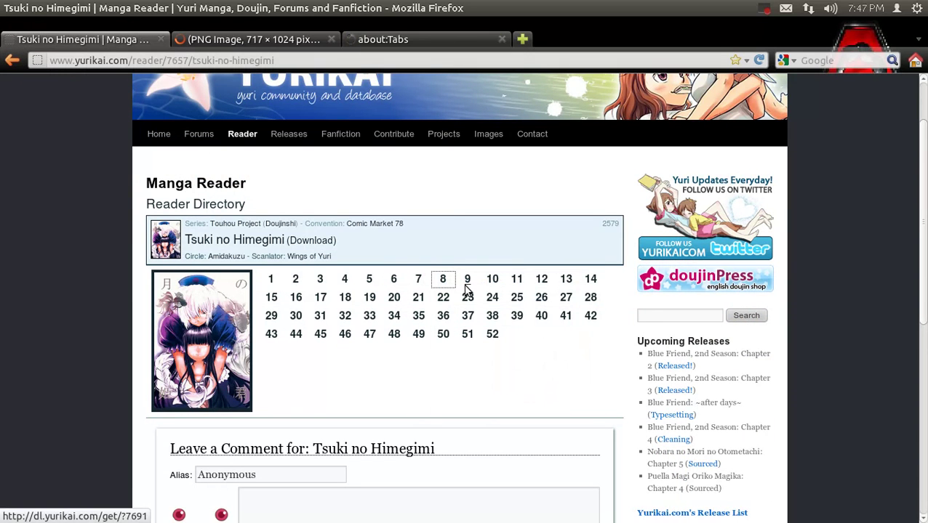
{"action": "right_click", "coordinate": [502, 284]}
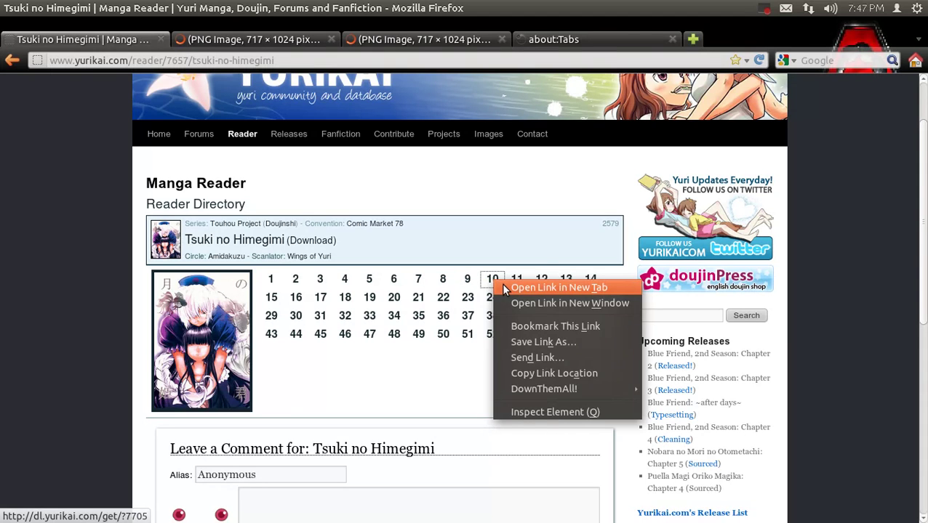
{"action": "left_click", "coordinate": [503, 287]}
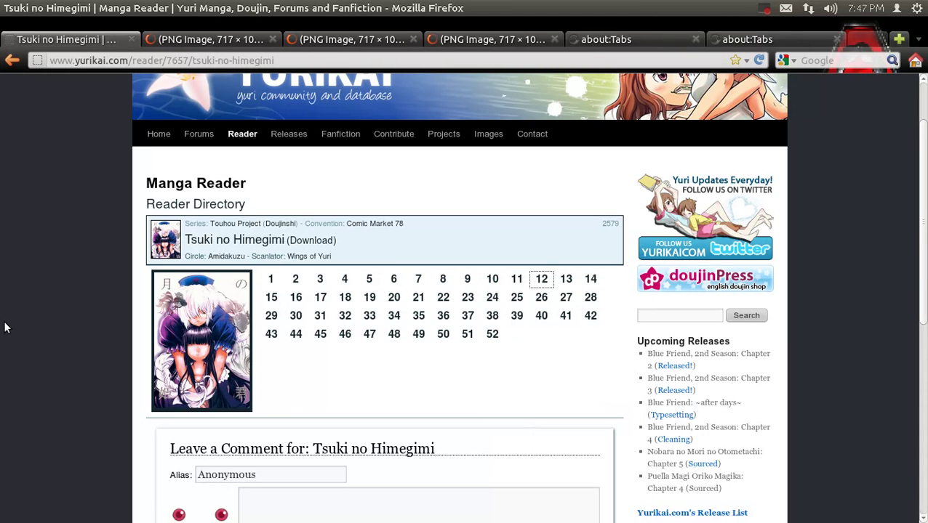
{"action": "left_click", "coordinate": [32, 395]}
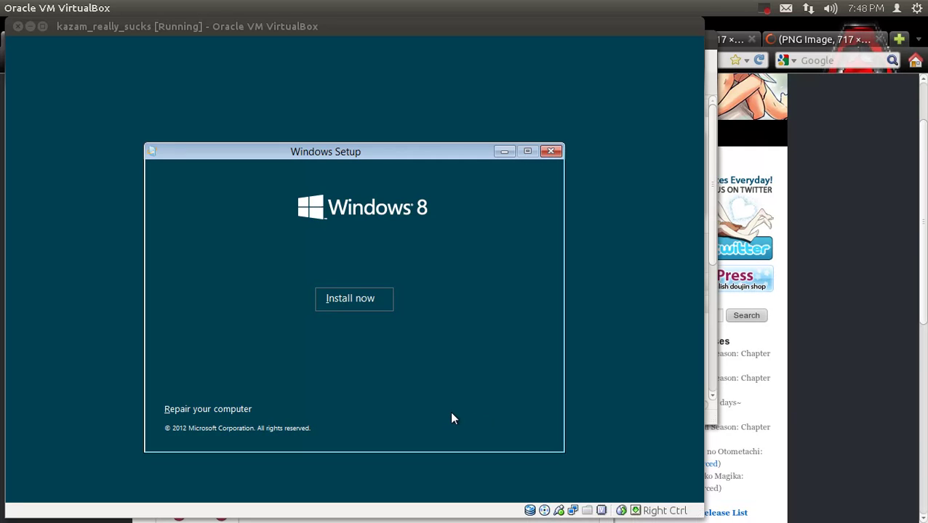
Step: Choose Install now on the Windows 8 Setup screen
{"action": "left_click", "coordinate": [350, 301]}
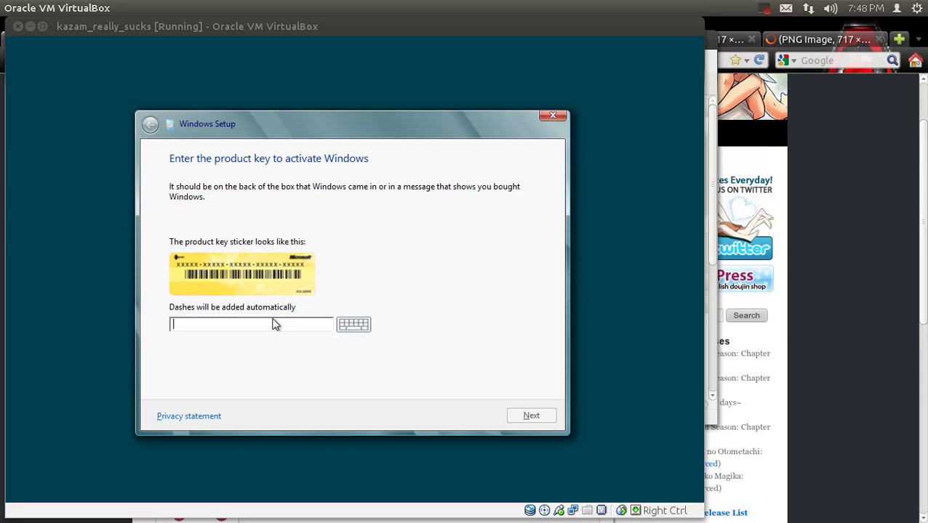
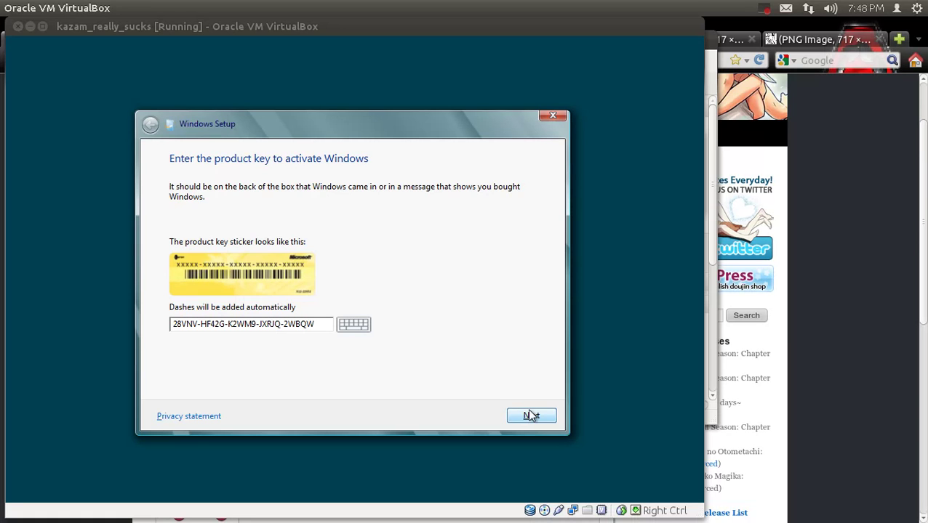
Step: Enter the Windows product key, correcting a typo, and submit it
{"action": "left_click", "coordinate": [530, 416]}
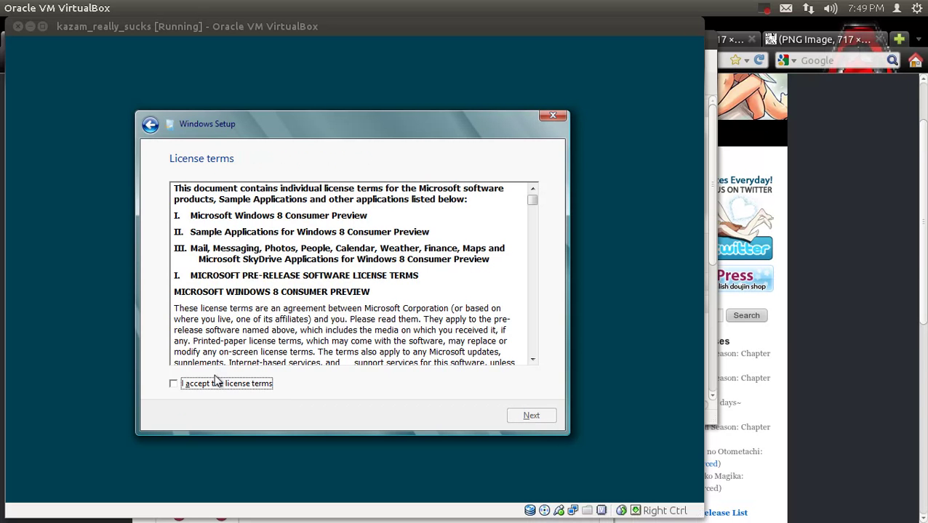
Step: Accept the license terms and install Windows onto Drive 0's unallocated space
{"action": "left_click", "coordinate": [216, 379]}
{"action": "left_click", "coordinate": [531, 413]}
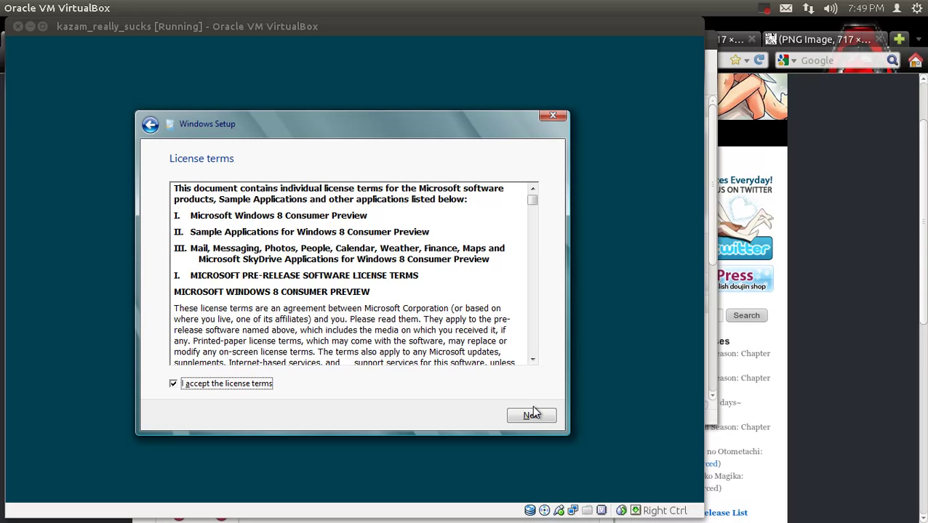
{"action": "left_click", "coordinate": [402, 274]}
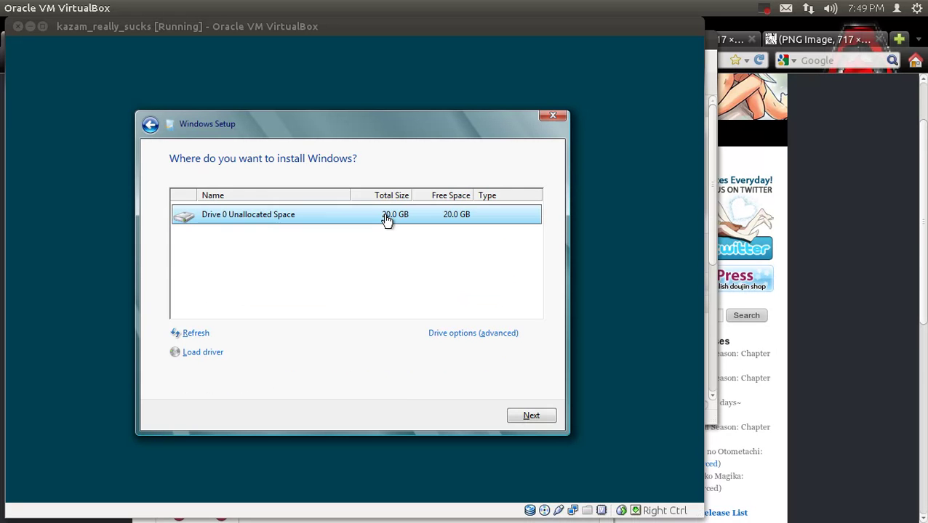
{"action": "left_click", "coordinate": [531, 415]}
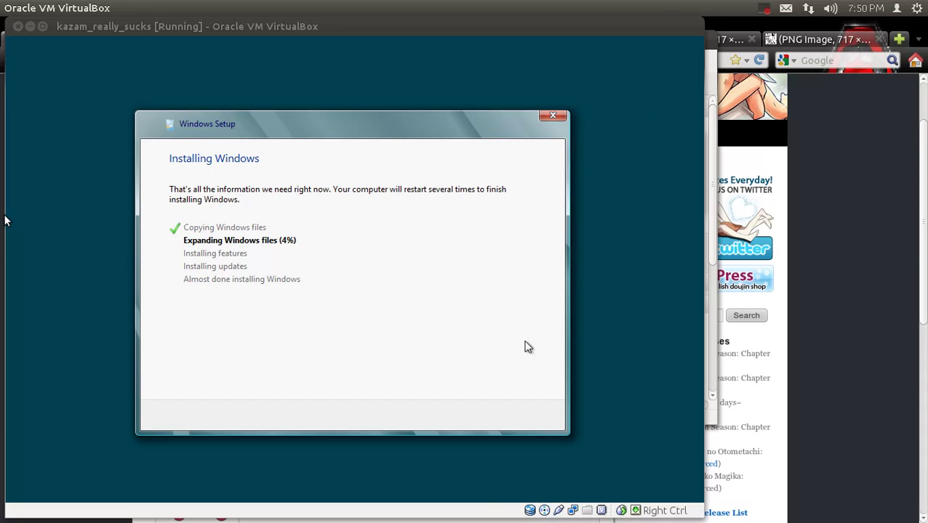
Step: Look through each manga page-image tab in Firefox, ending on the Princess of the Moon cover
{"action": "key", "text": "alt+Tab"}
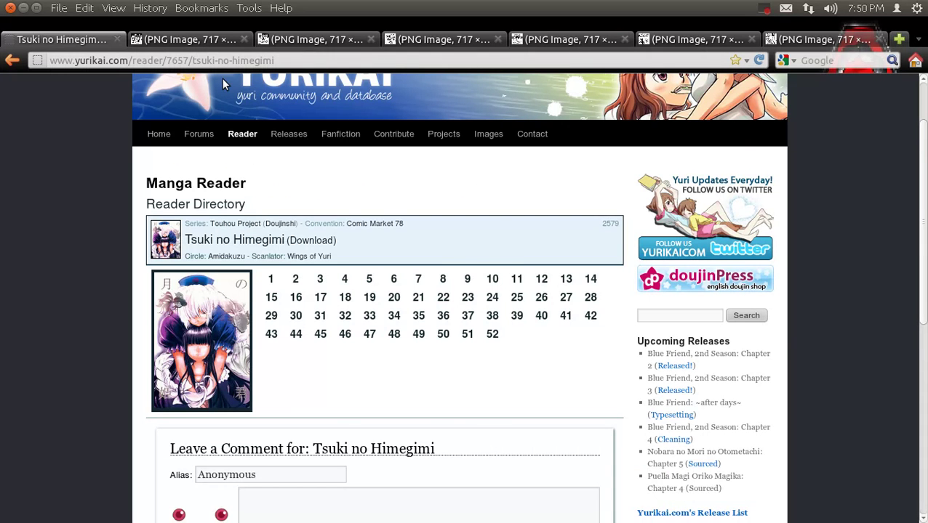
{"action": "key", "text": "ctrl+Tab"}
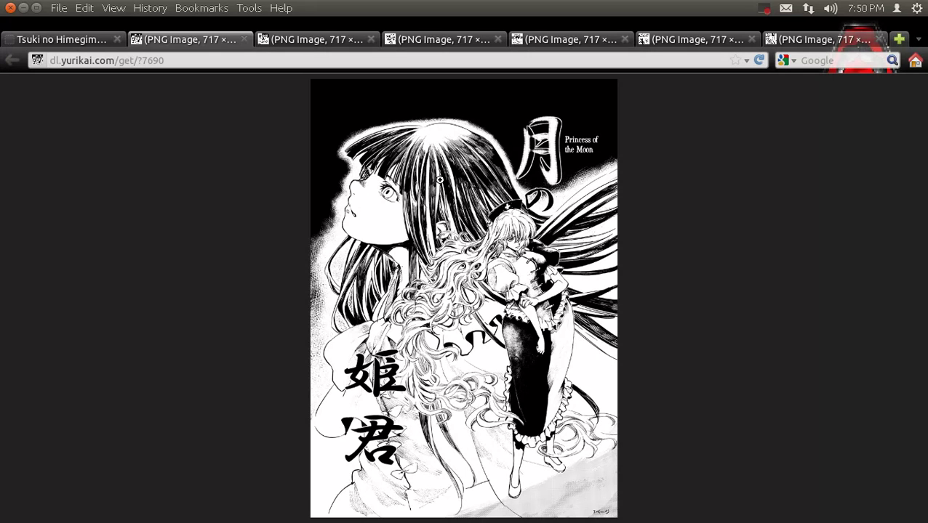
{"action": "left_click", "coordinate": [307, 43]}
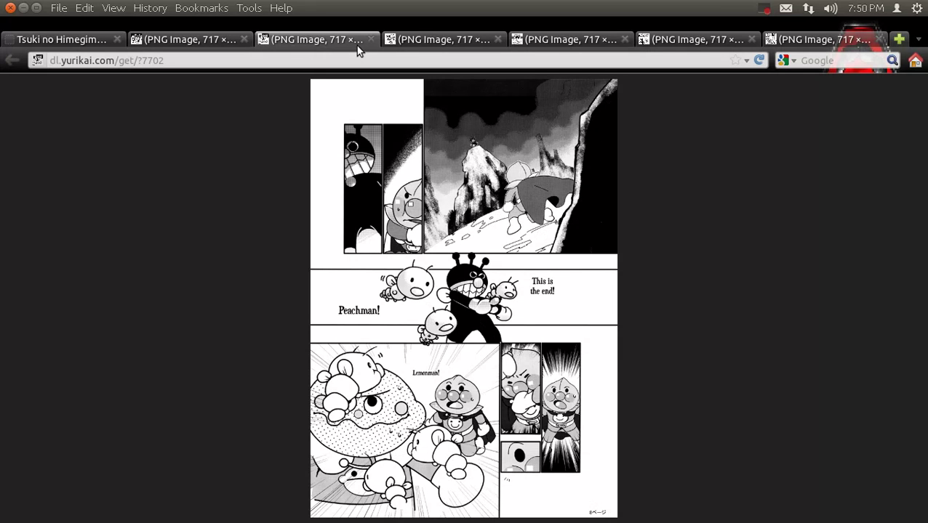
{"action": "left_click", "coordinate": [436, 40]}
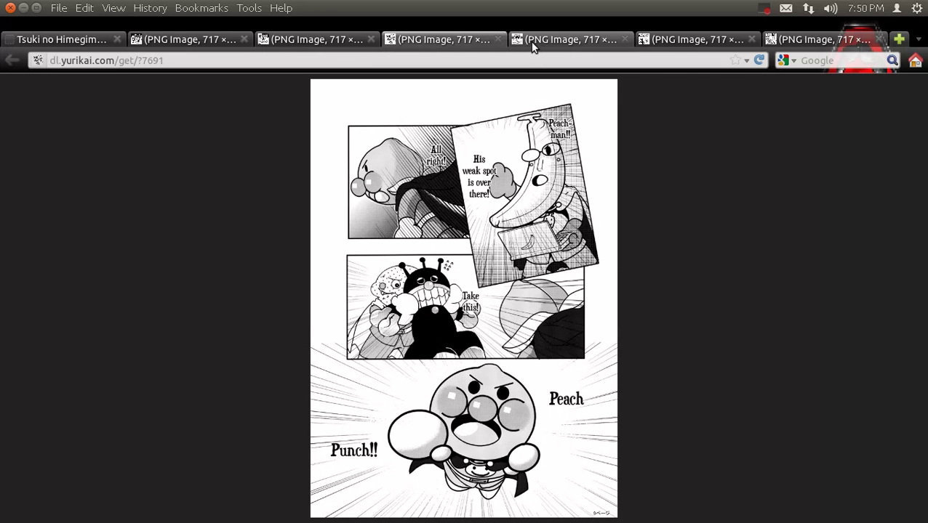
{"action": "left_click", "coordinate": [553, 40]}
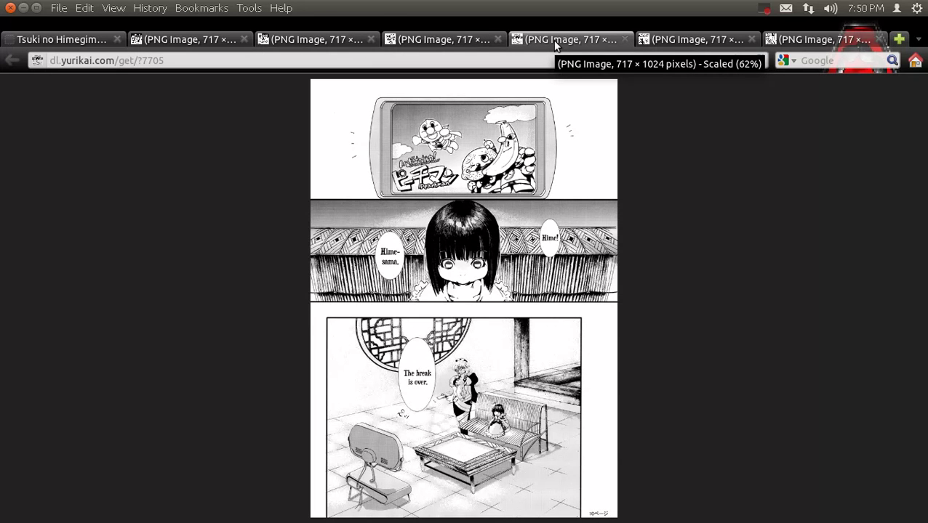
{"action": "left_click", "coordinate": [779, 42]}
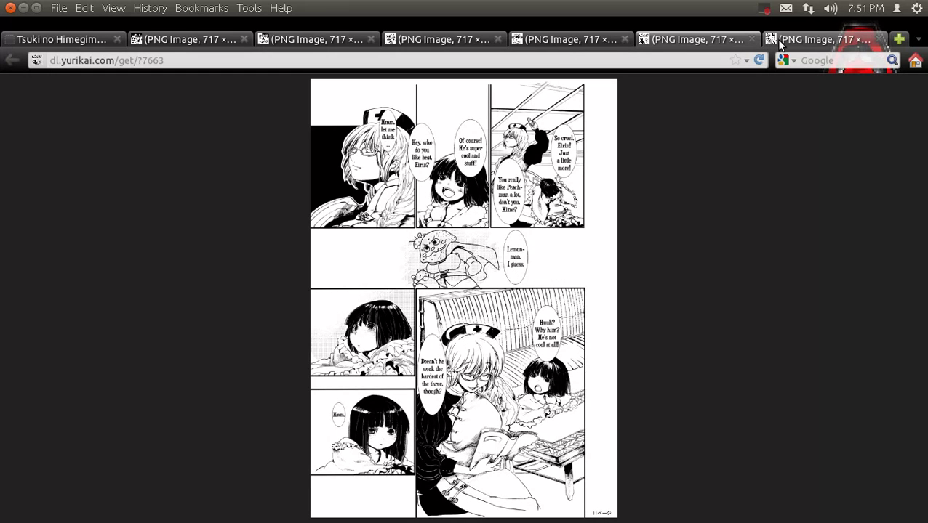
{"action": "left_click", "coordinate": [694, 40]}
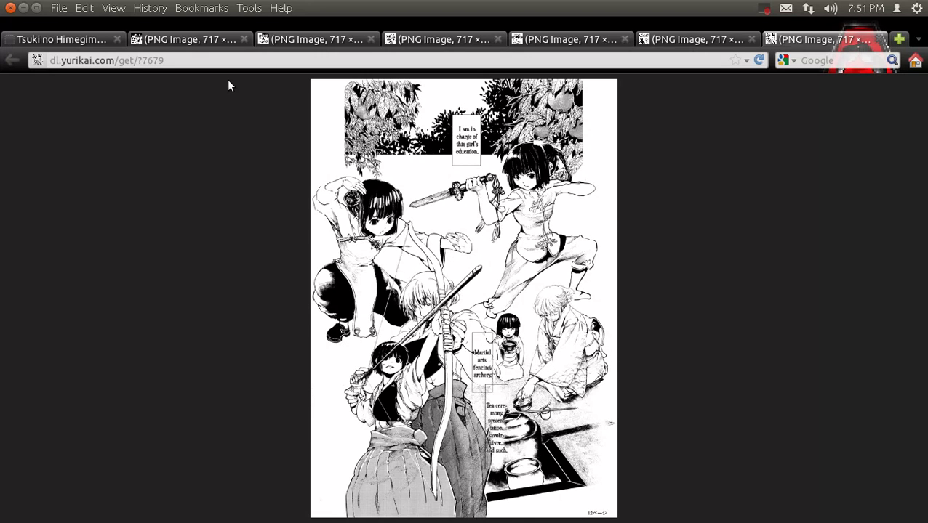
{"action": "key", "text": "alt+2"}
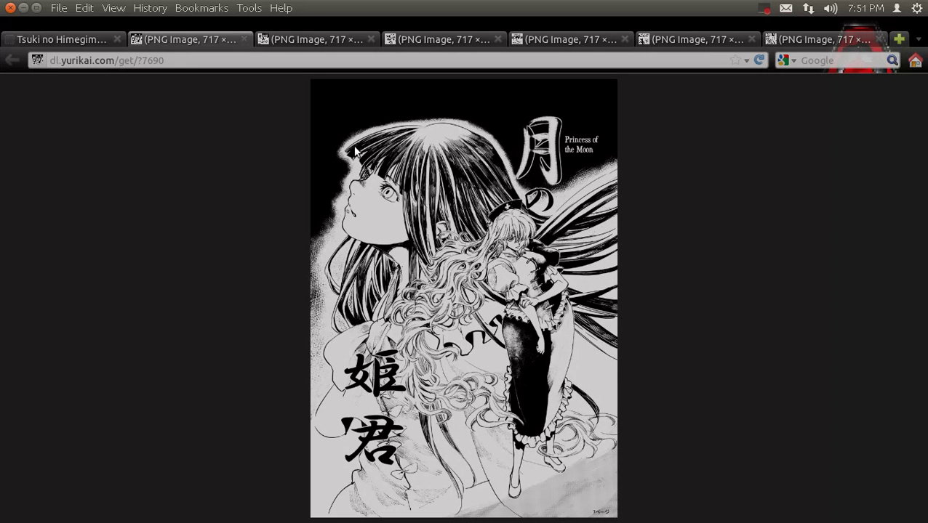
Step: Save the cover image and the page as dl.yurikai08.com, closing each saved tab
{"action": "key", "text": "ctrl+s"}
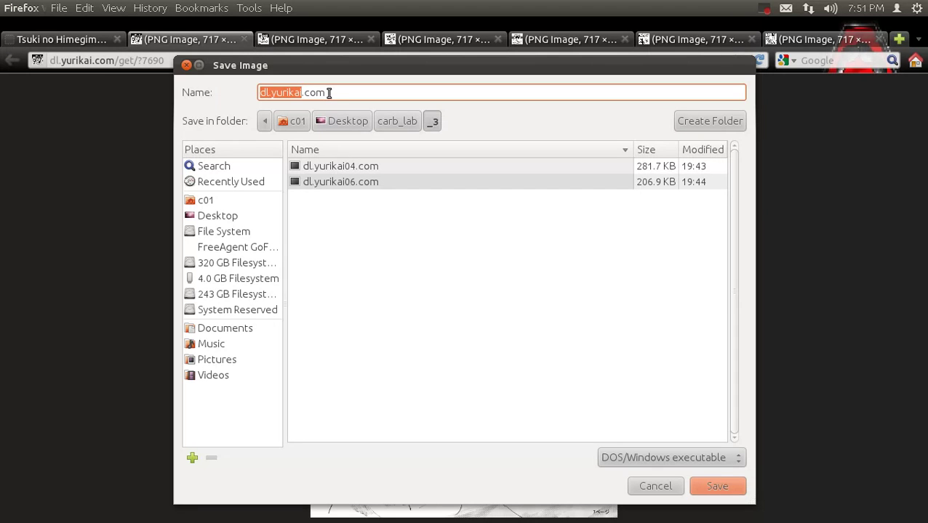
{"action": "key", "text": "Right"}
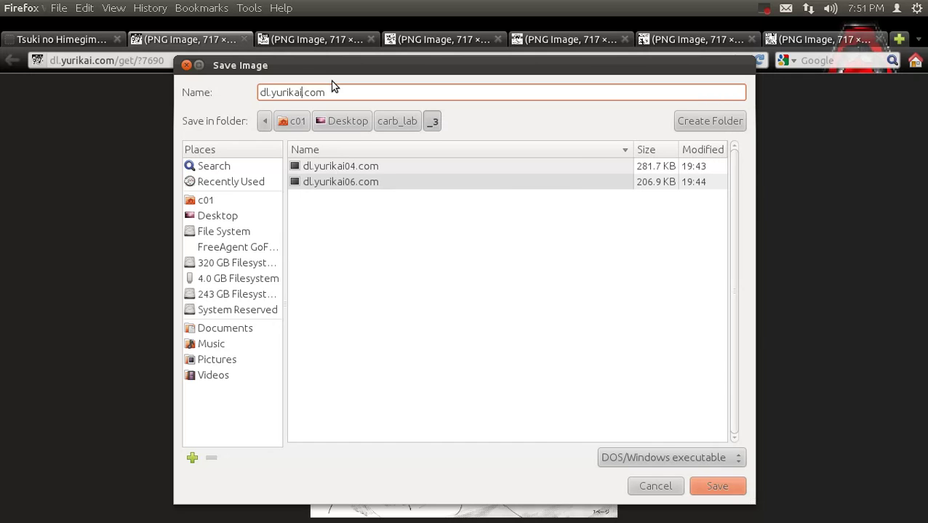
{"action": "key", "text": "Return"}
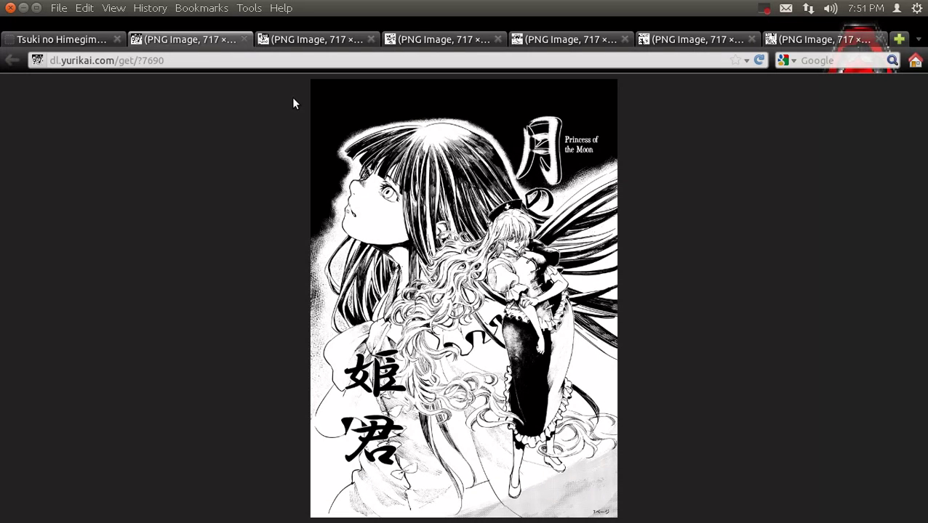
{"action": "key", "text": "ctrl+w"}
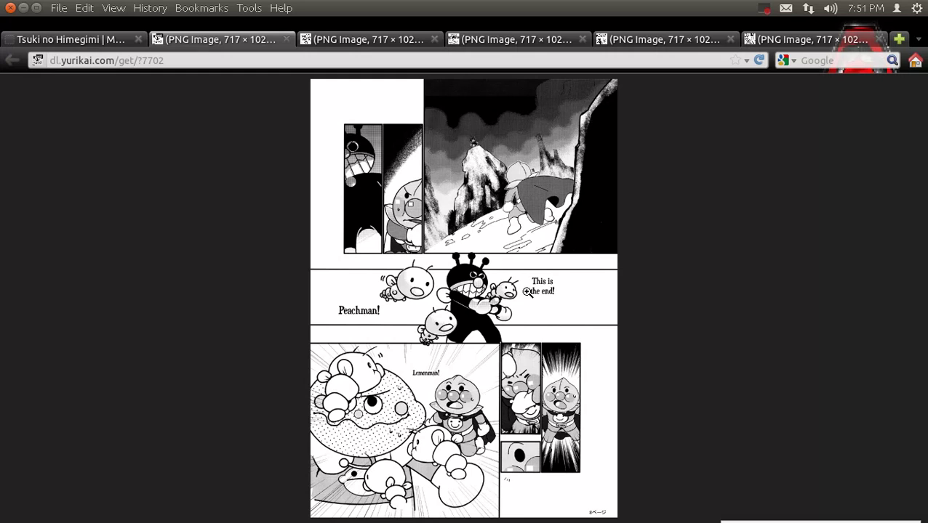
{"action": "key", "text": "super"}
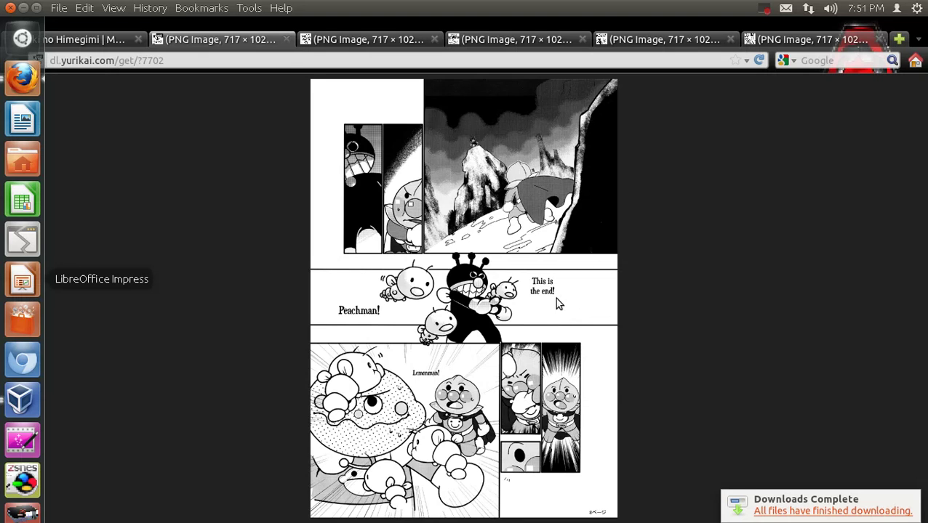
{"action": "key", "text": "ctrl+s"}
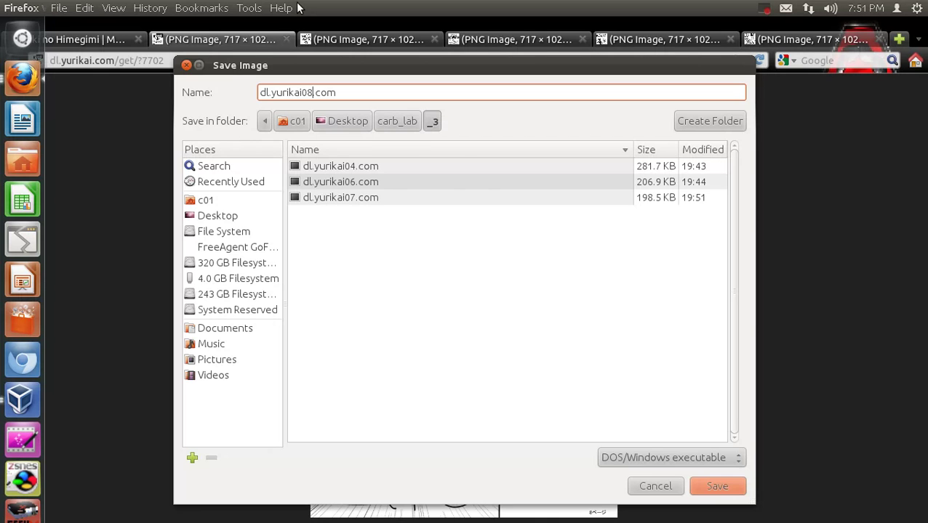
{"action": "key", "text": "Return"}
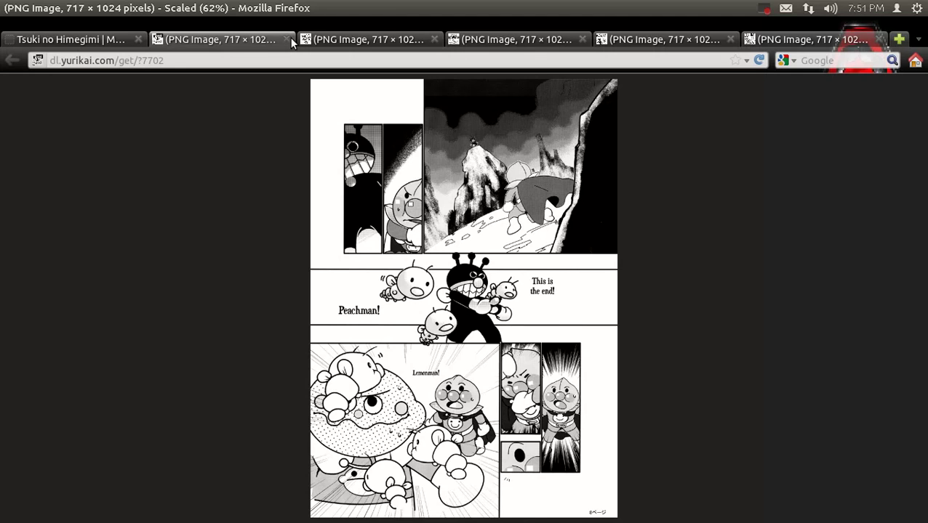
{"action": "left_click", "coordinate": [288, 40]}
Step: Save the remaining page images, starting with dl.yurikai09.com, closing each tab until only the reader remains
{"action": "key", "text": "ctrl+s"}
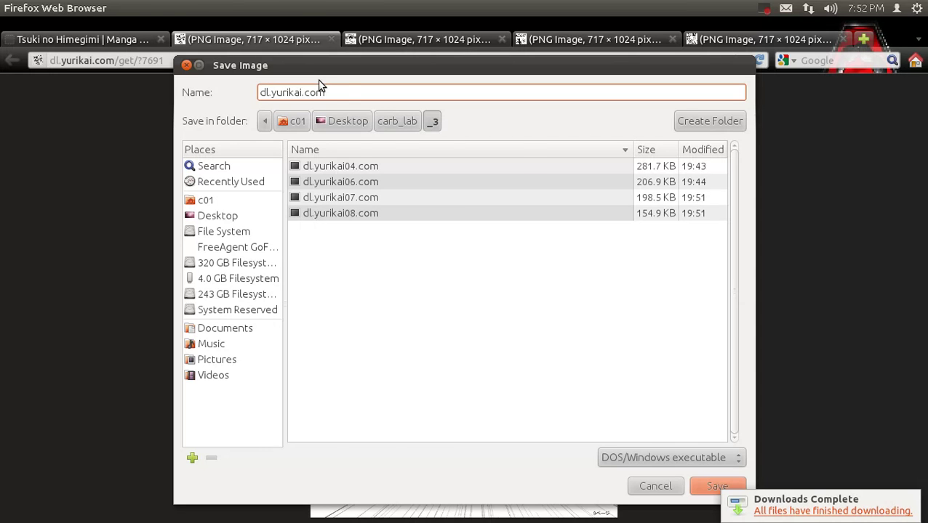
{"action": "key", "text": "Return"}
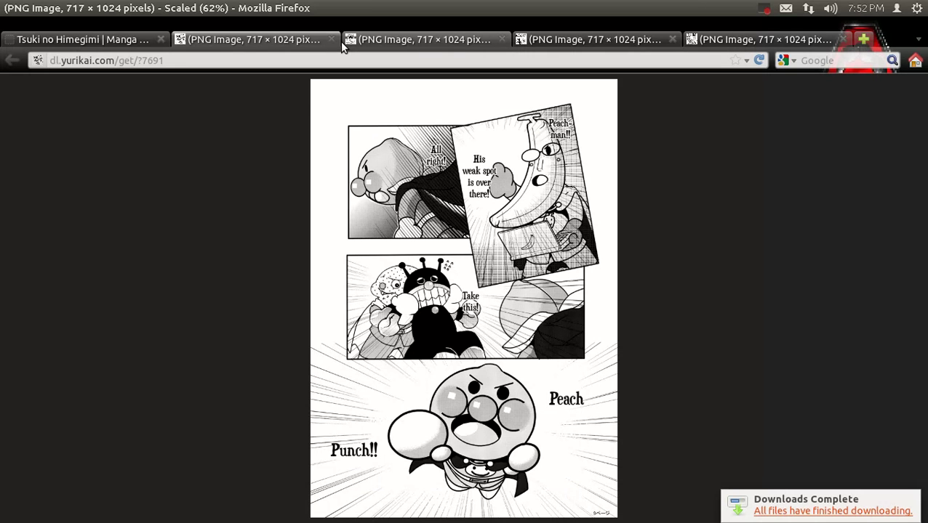
{"action": "left_click", "coordinate": [331, 40]}
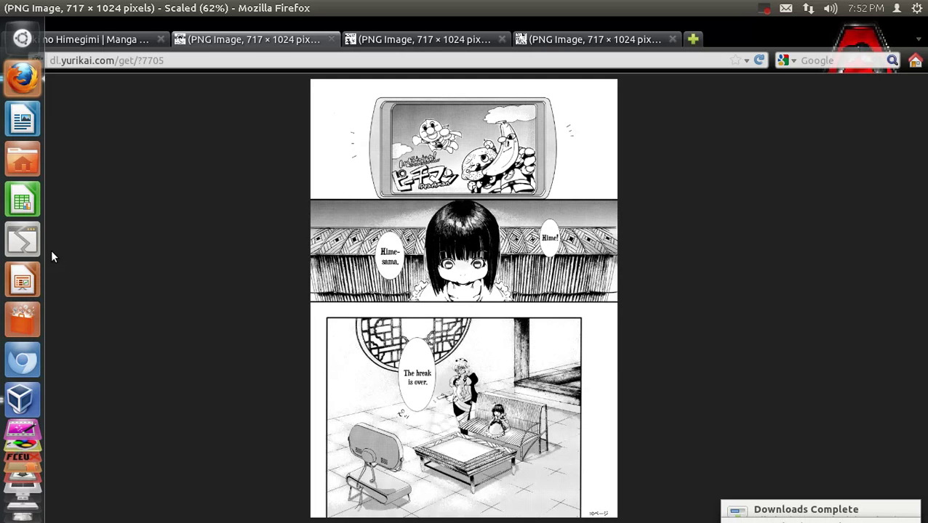
{"action": "key", "text": "ctrl+s"}
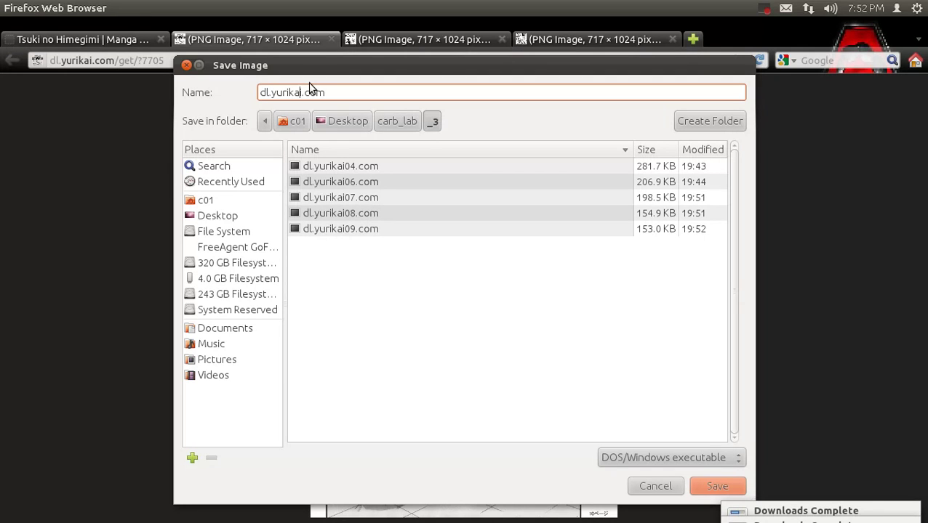
{"action": "key", "text": "Return"}
{"action": "key", "text": "ctrl+w"}
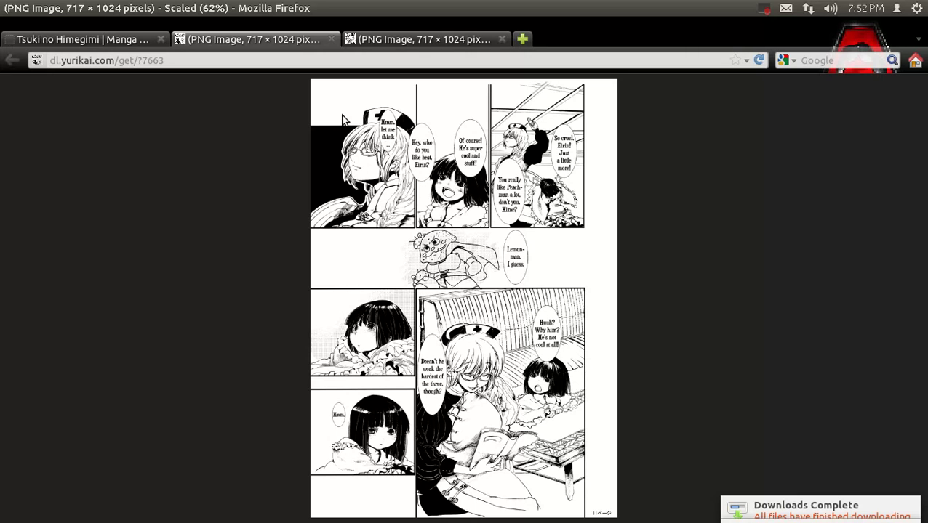
{"action": "key", "text": "ctrl+Tab"}
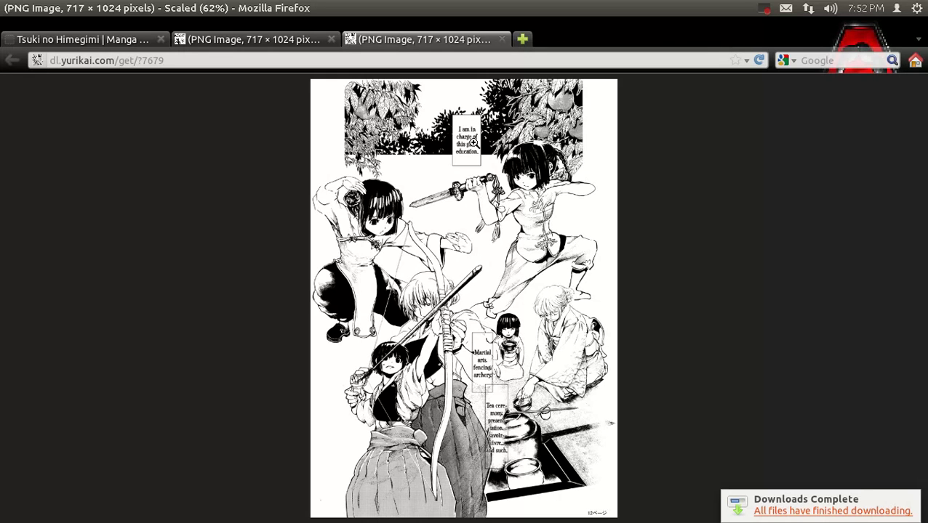
{"action": "key", "text": "ctrl+s"}
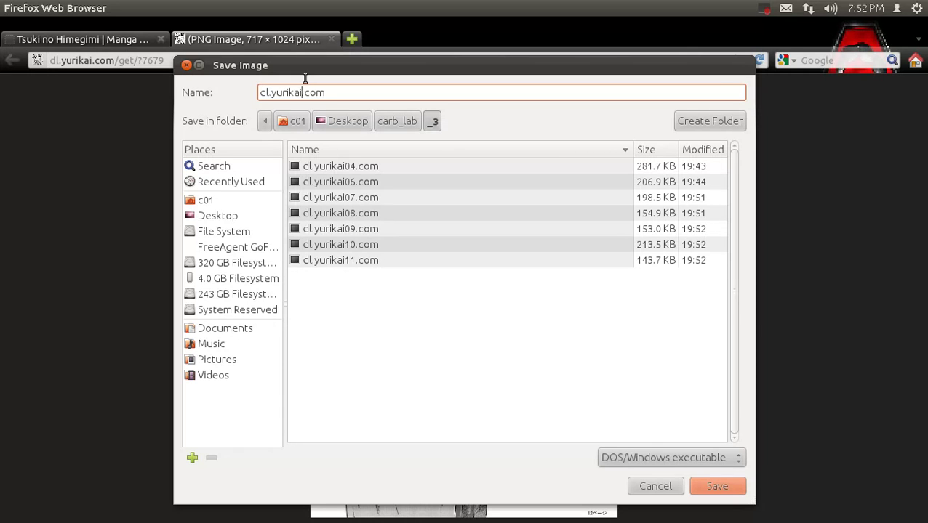
{"action": "key", "text": "Return"}
{"action": "key", "text": "ctrl+w"}
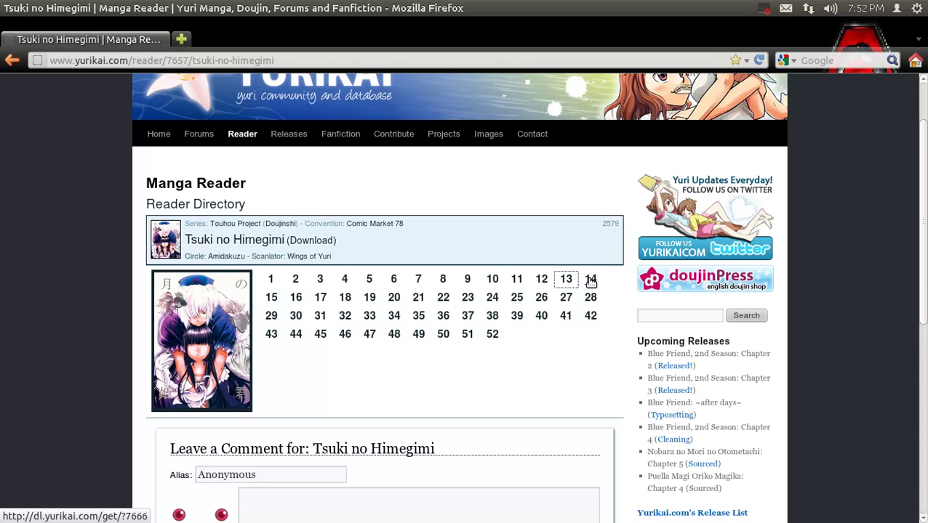
Step: Bring up the link options for page 18 in the Manga Reader
{"action": "right_click", "coordinate": [356, 304]}
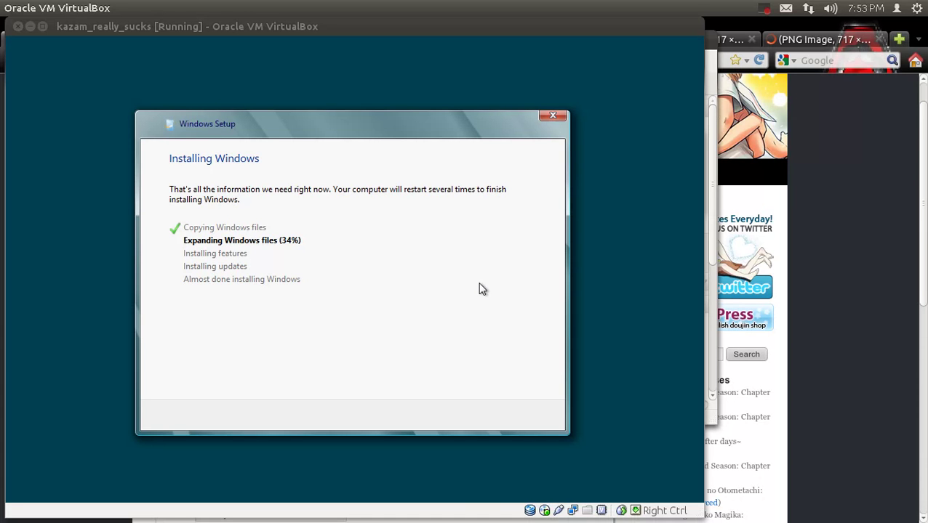
Step: Confirm setup is expanding files at 34%, then return to the Firefox image tabs
{"action": "key", "text": "alt+Tab"}
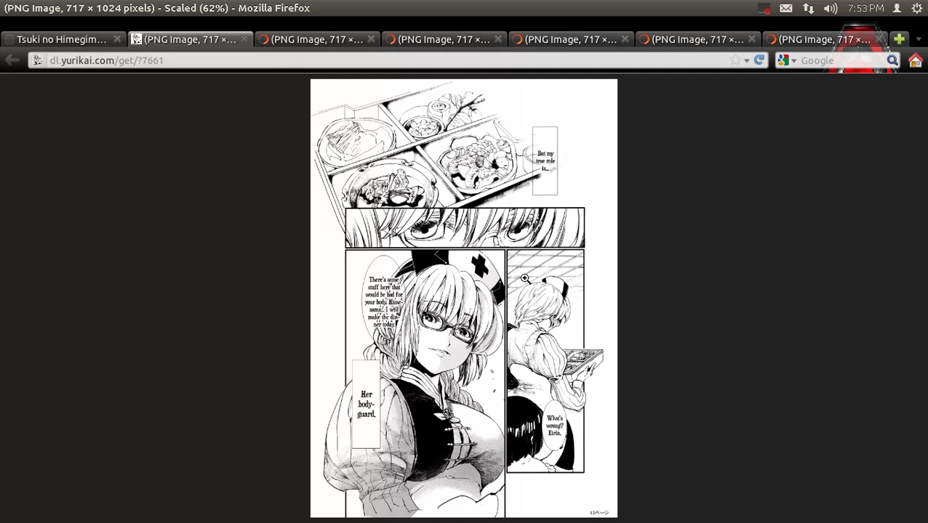
Step: Save the shown manga page as dl.yurikai14.com, close saved tabs, and right-click the next image
{"action": "key", "text": "ctrl+s"}
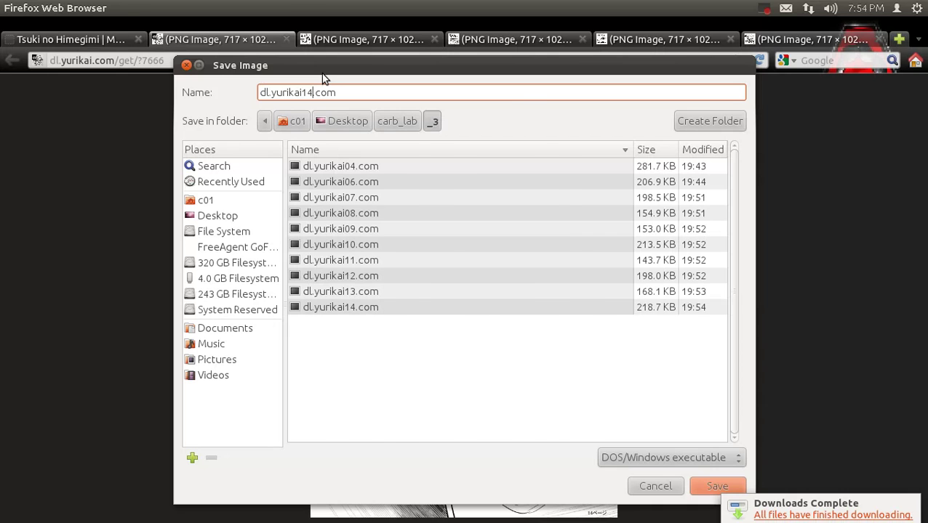
{"action": "key", "text": "Return"}
{"action": "left_click", "coordinate": [329, 40]}
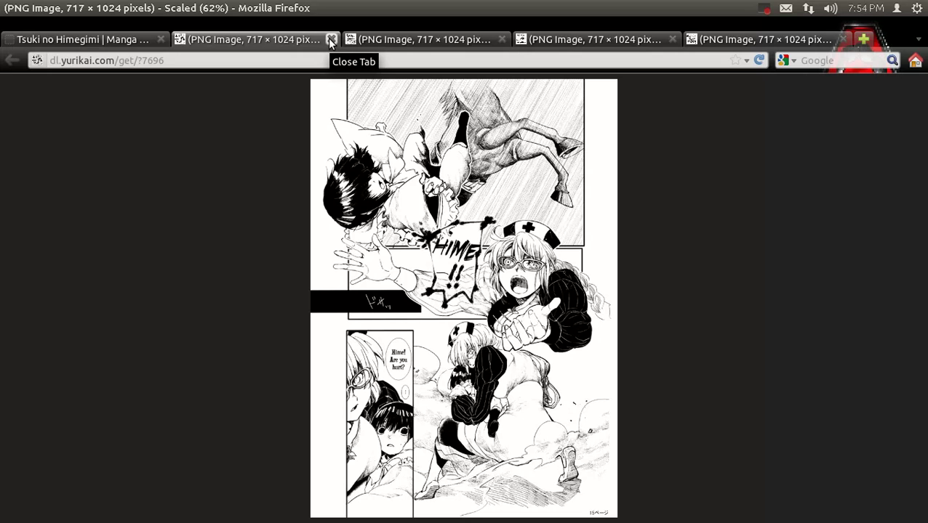
{"action": "left_click", "coordinate": [331, 38]}
{"action": "left_click", "coordinate": [331, 38]}
{"action": "right_click", "coordinate": [420, 186]}
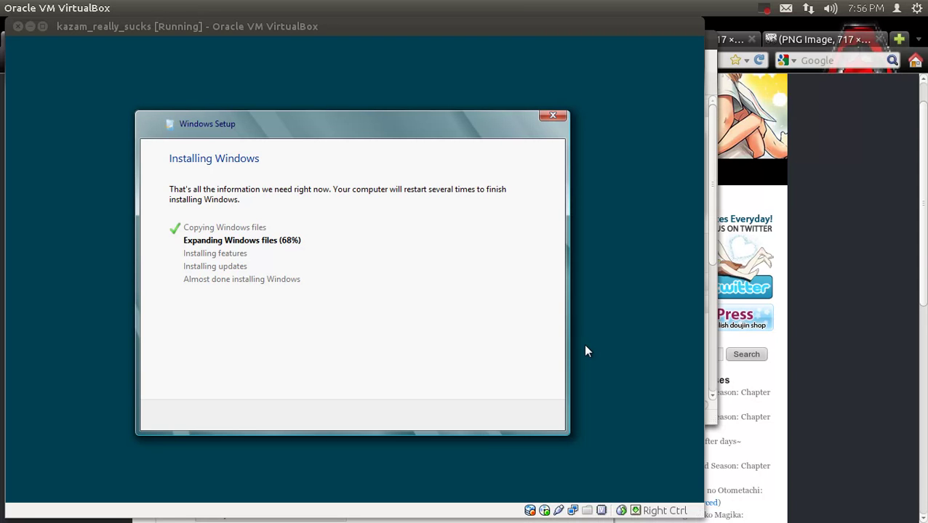
Step: Right-click the 717 × 1024 manga page image in Firefox to bring up its save options
{"action": "right_click", "coordinate": [384, 208]}
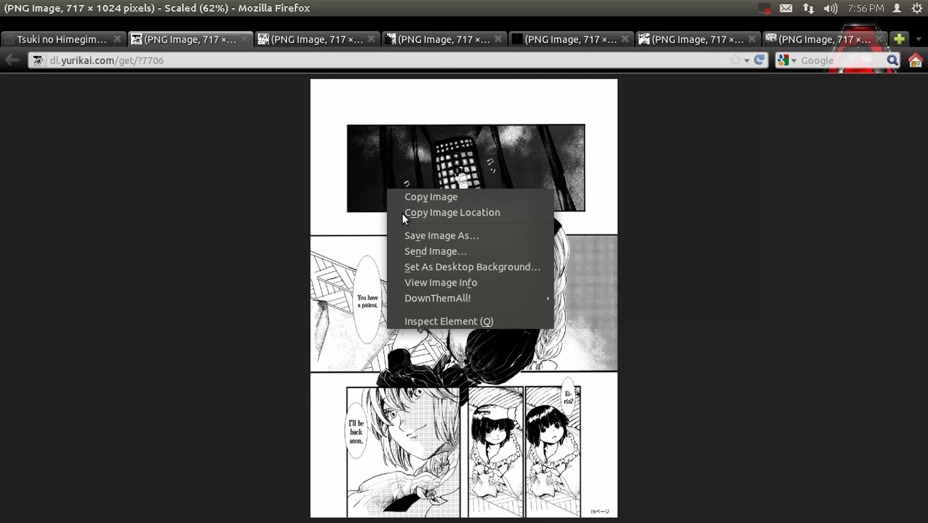
{"action": "left_click", "coordinate": [400, 212]}
{"action": "key", "text": "ctrl+w"}
{"action": "right_click", "coordinate": [389, 124]}
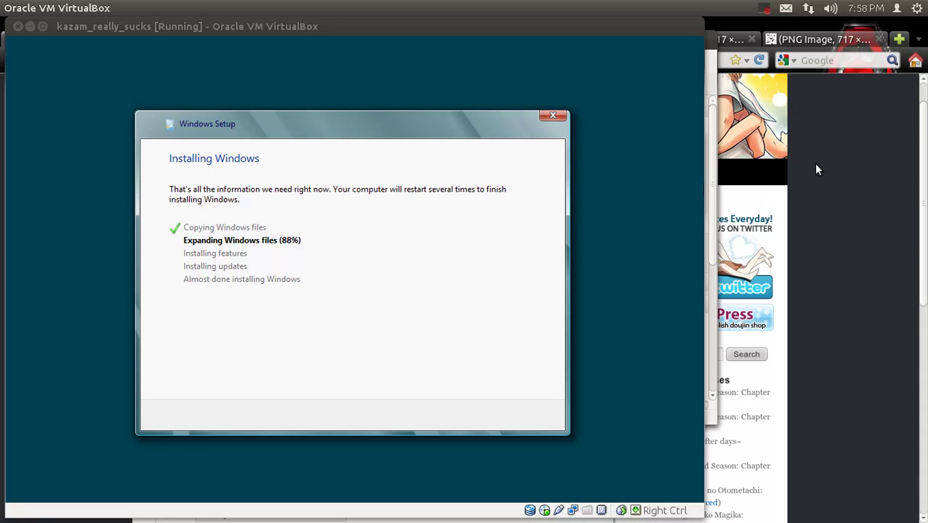
Step: Close the saved manga page tabs, keeping the reader and one image, and switch back to VirtualBox
{"action": "left_click", "coordinate": [815, 169]}
{"action": "left_click", "coordinate": [248, 45]}
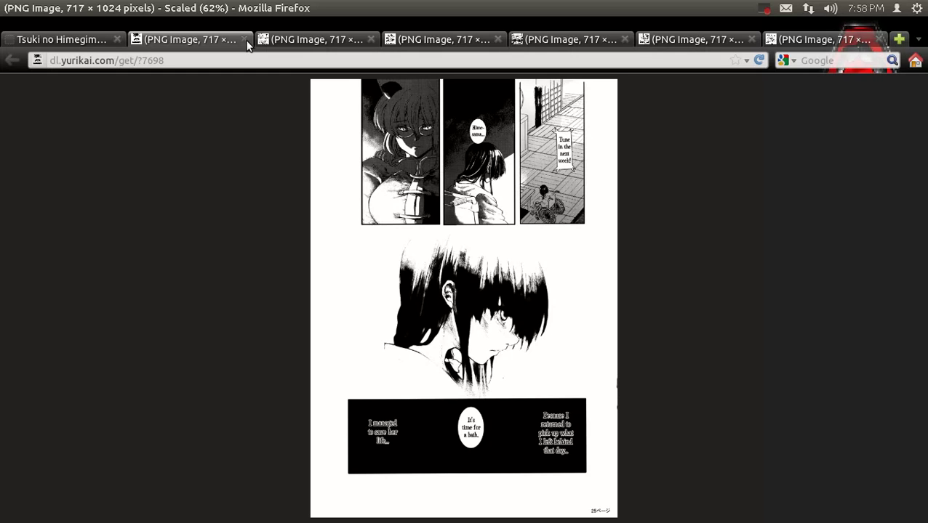
{"action": "left_click", "coordinate": [243, 39]}
{"action": "left_click", "coordinate": [243, 39]}
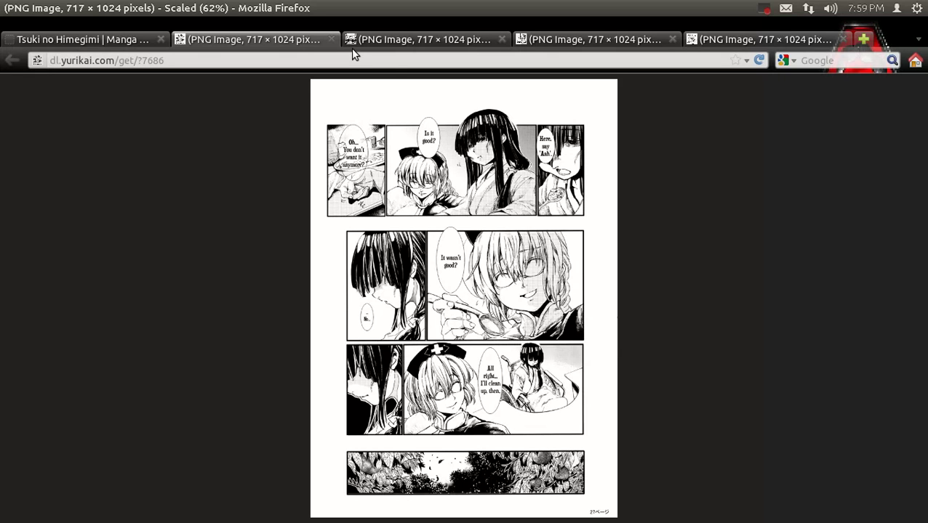
{"action": "key", "text": "ctrl+w"}
{"action": "key", "text": "ctrl+w"}
{"action": "key", "text": "ctrl+w"}
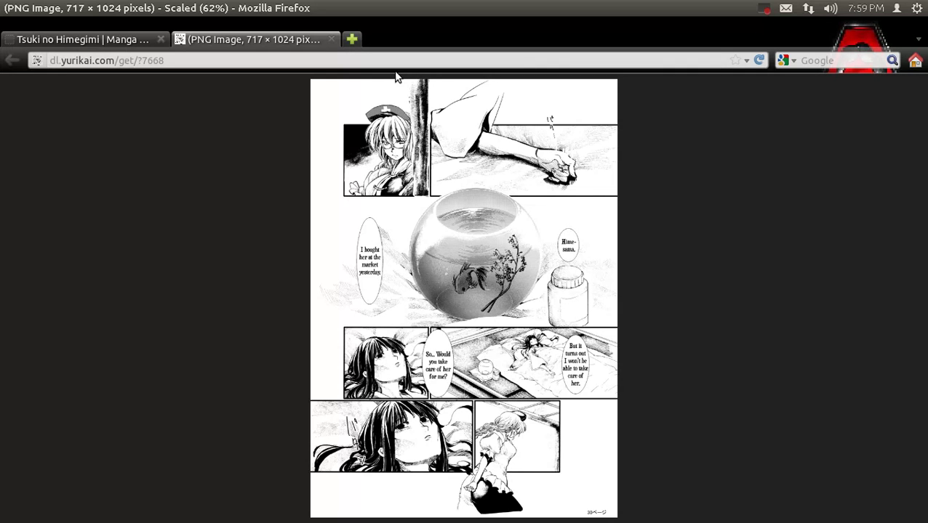
{"action": "key", "text": "alt+Tab"}
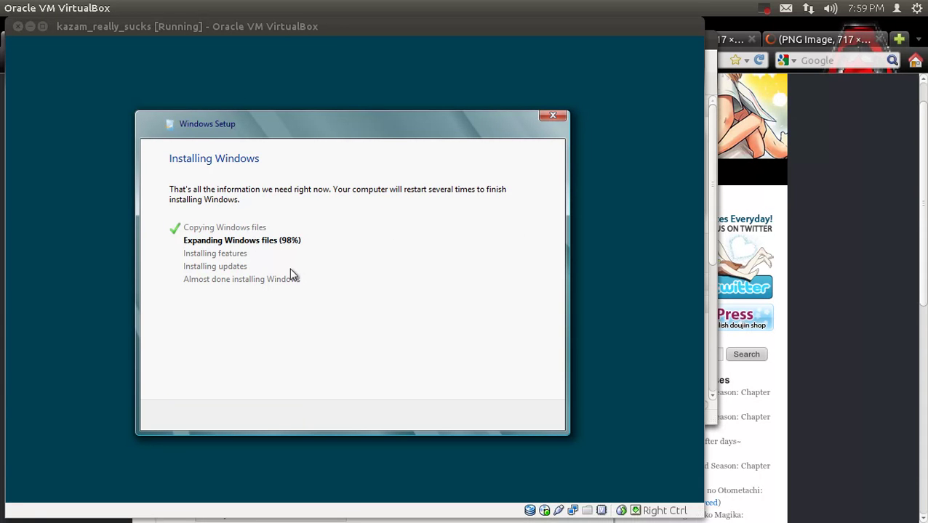